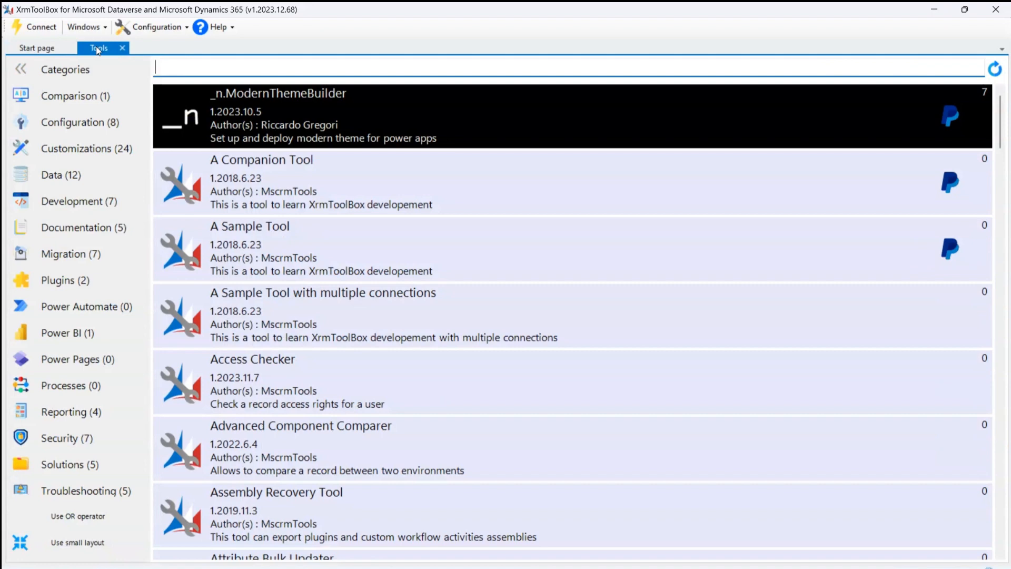
Step: Search the tools for "business" and install Business Unit Hierarchy from the Tool Library
type("busi")
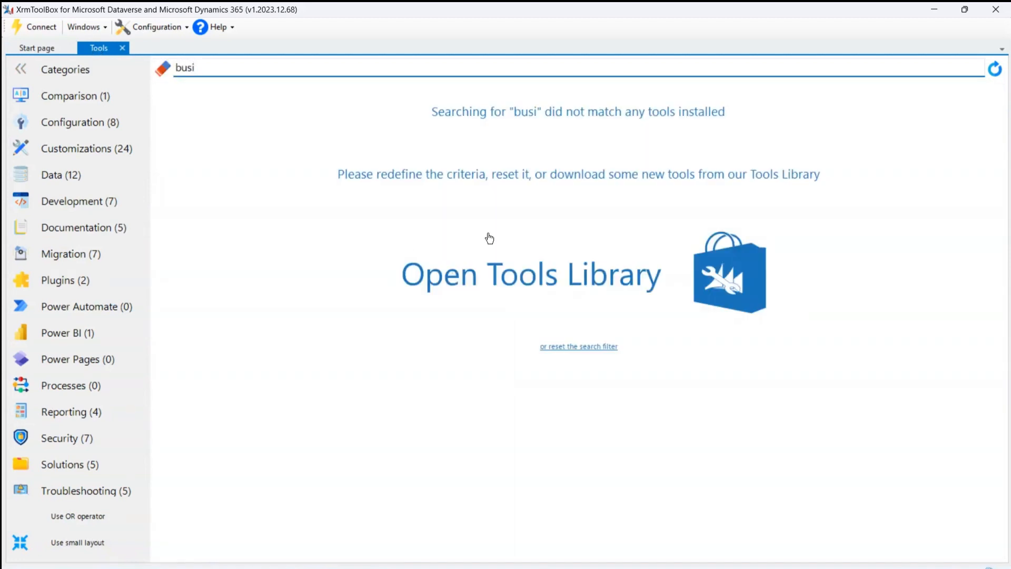
left_click(605, 291)
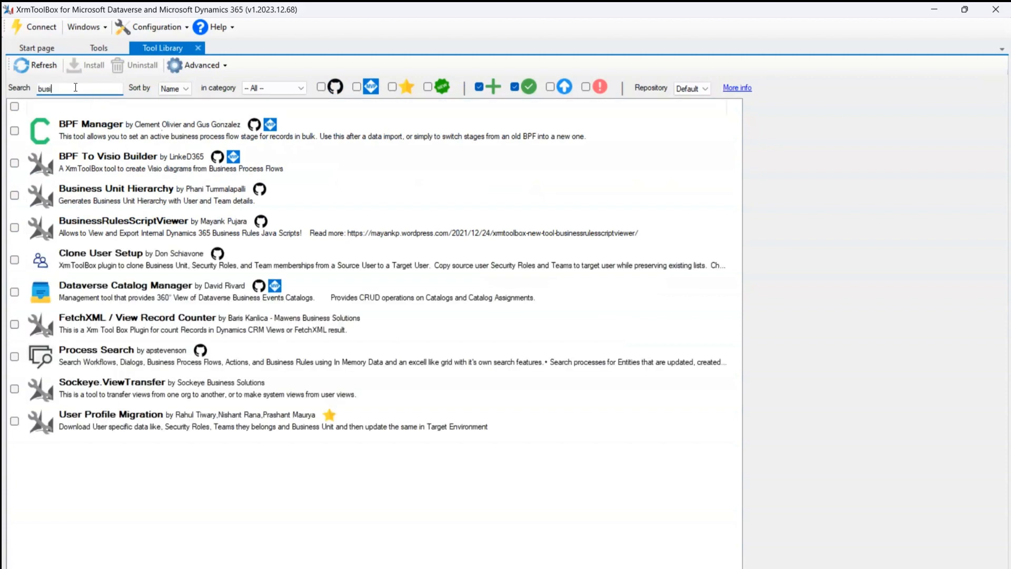
type("ness")
left_click(106, 192)
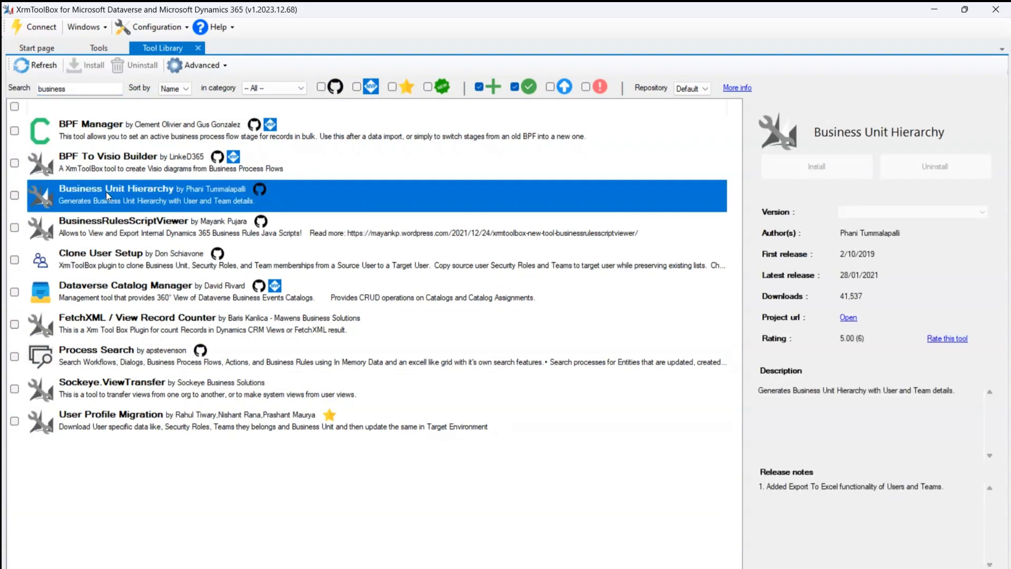
left_click(828, 168)
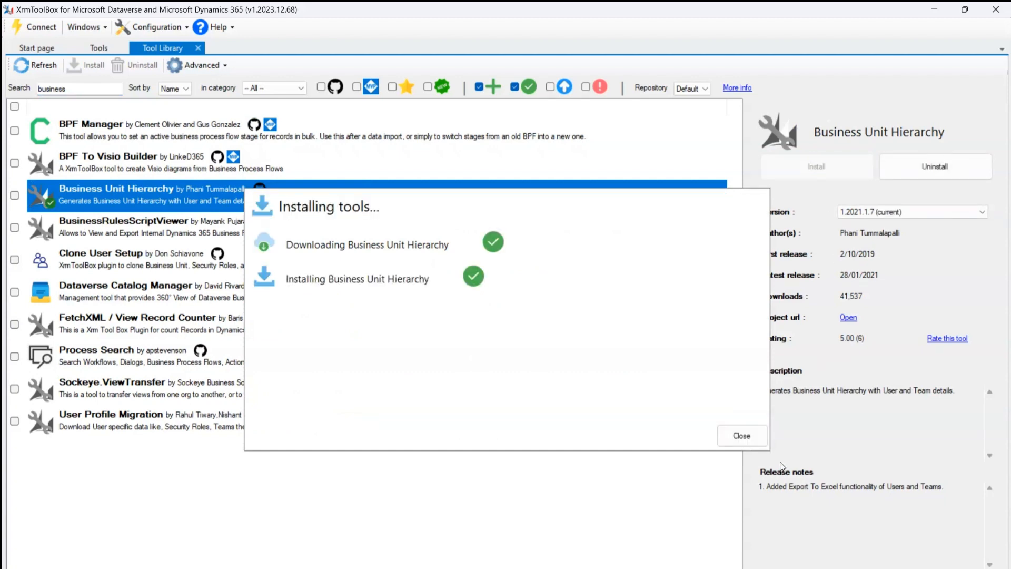
left_click(742, 435)
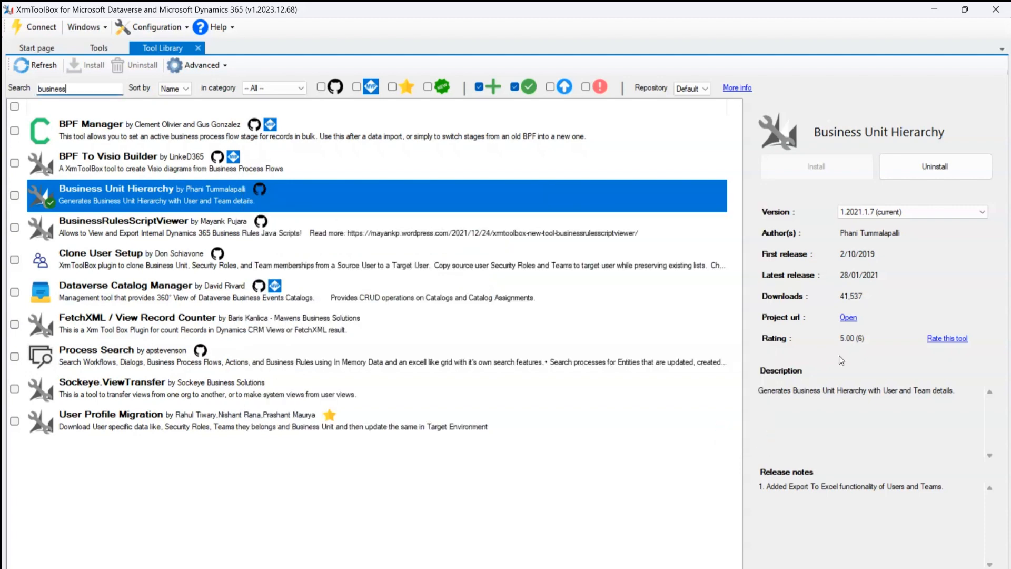
Step: Find the installed Business Unit Hierarchy tool with "business" and open it connected to the org4eff4c00 Dataverse organization
left_click(91, 50)
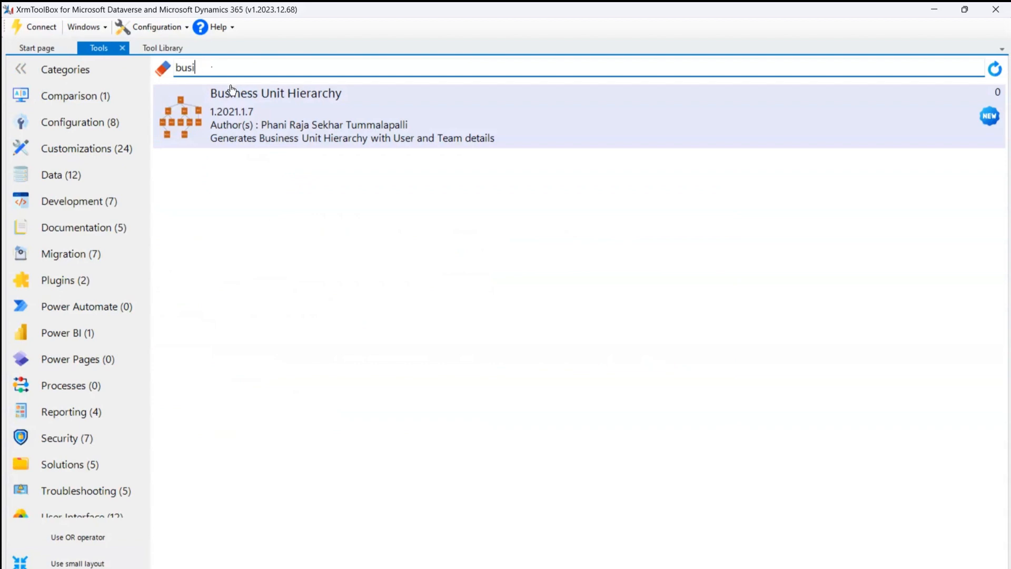
type("ness")
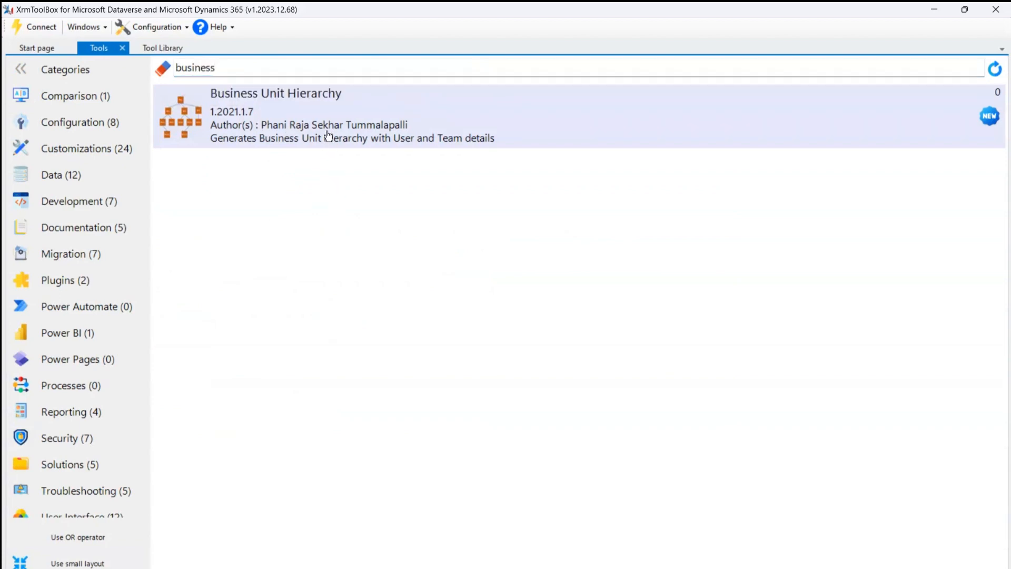
left_click(324, 128)
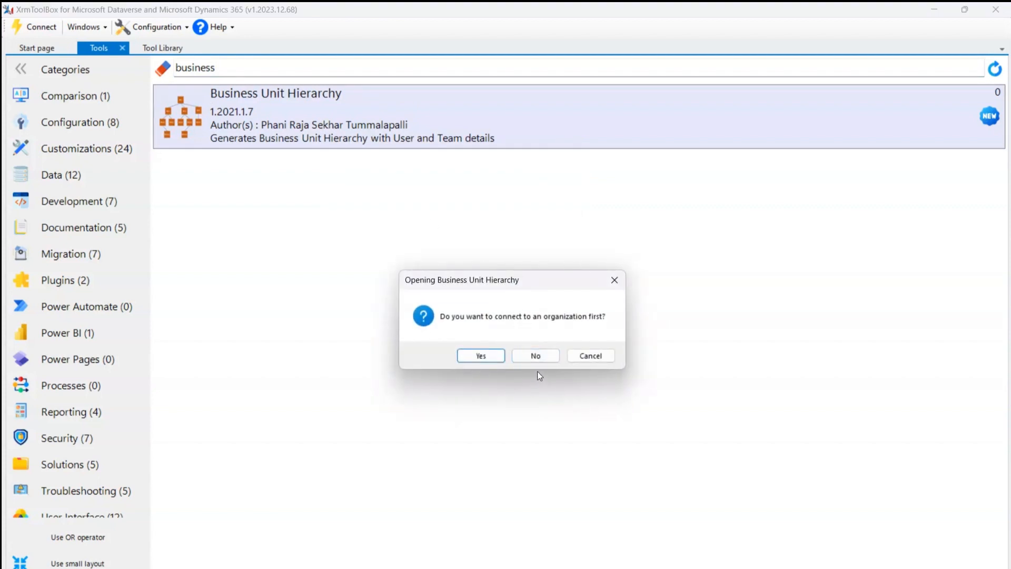
left_click(480, 356)
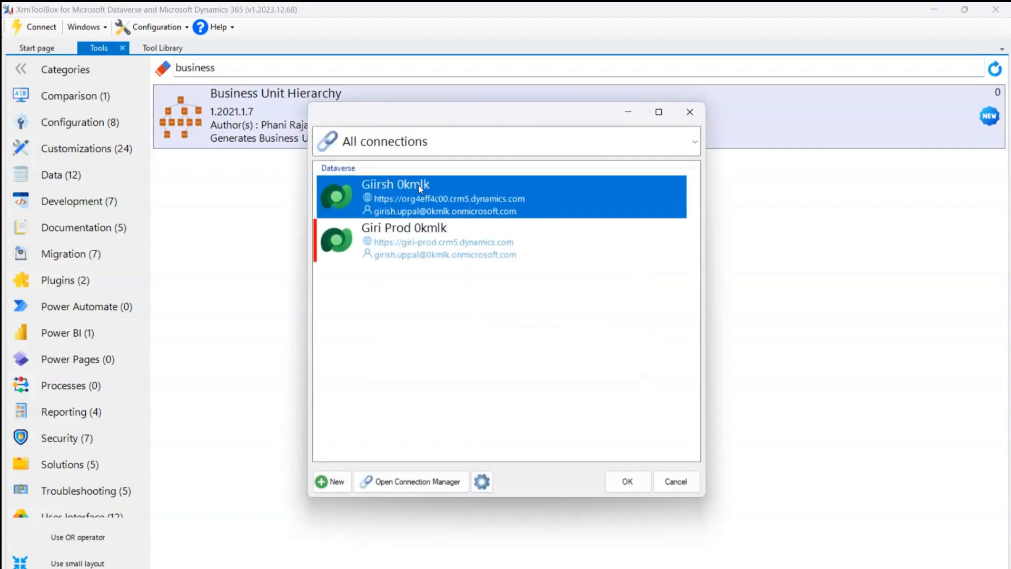
left_click(628, 481)
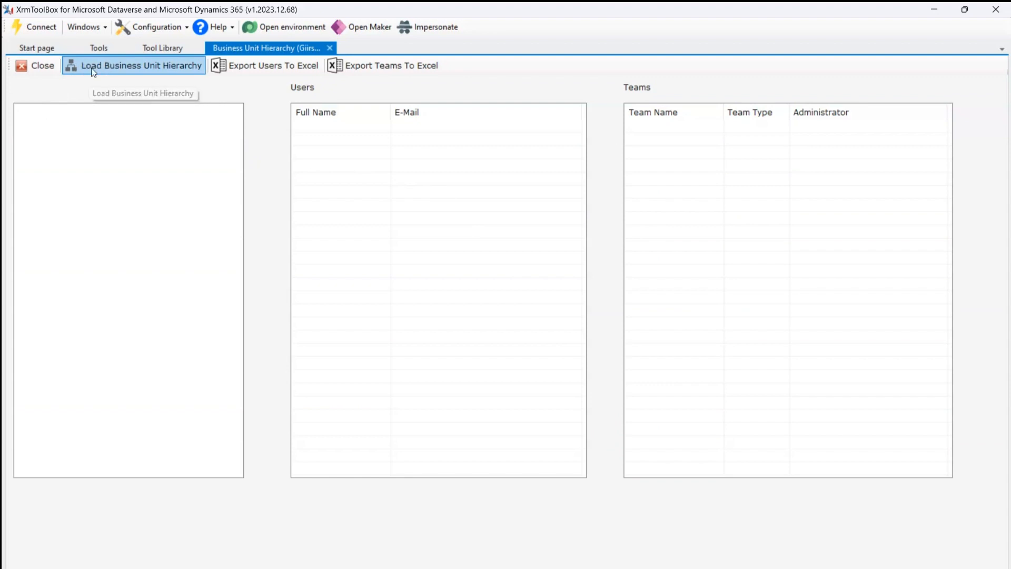
Step: Load the business unit hierarchy and display the users and teams of the org7f278543 business unit
left_click(140, 64)
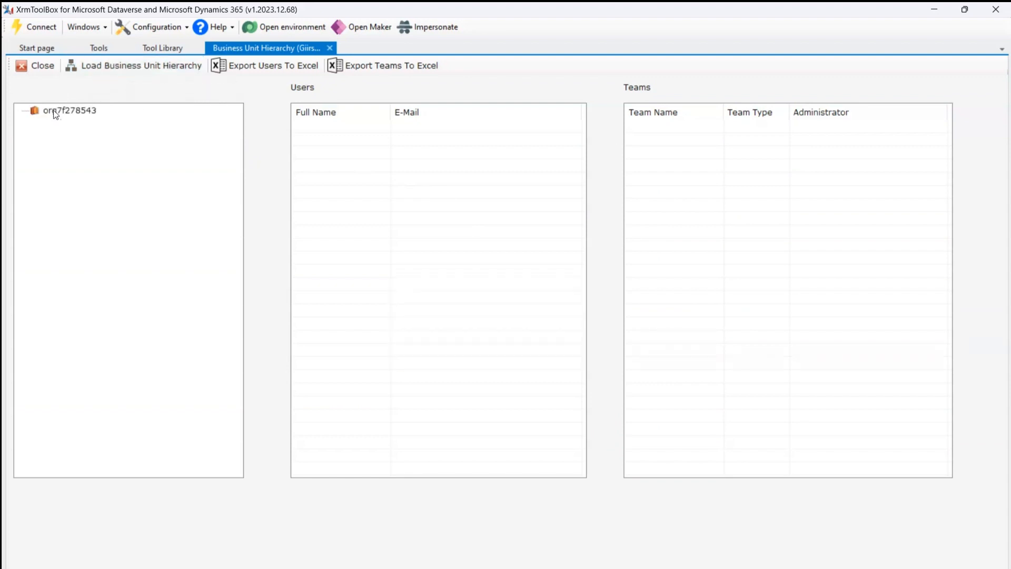
left_click(56, 112)
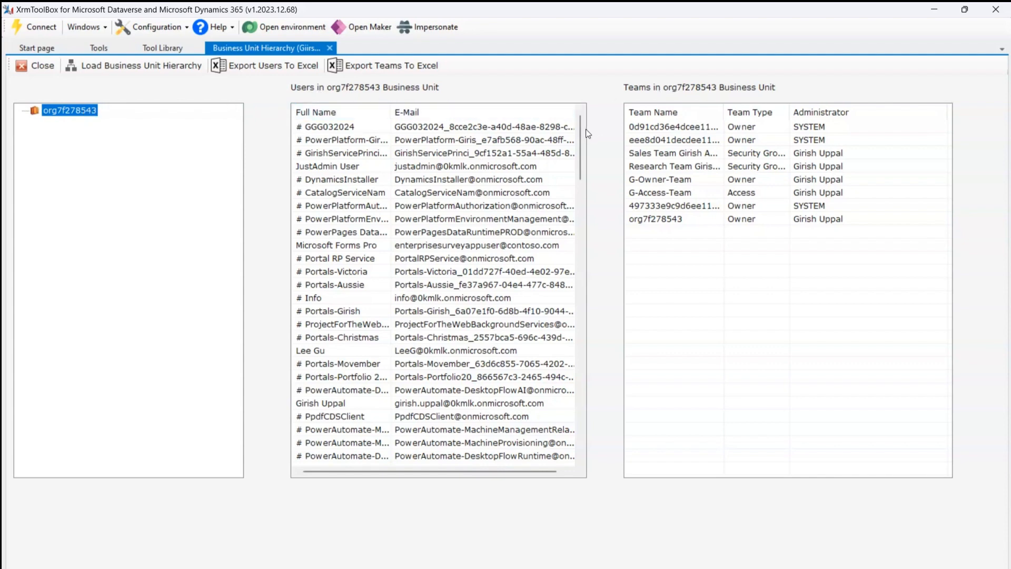
Step: Examine the full names and e-mails of the business unit's users from the beginning to the end of the list
left_click_drag(586, 130, 611, 428)
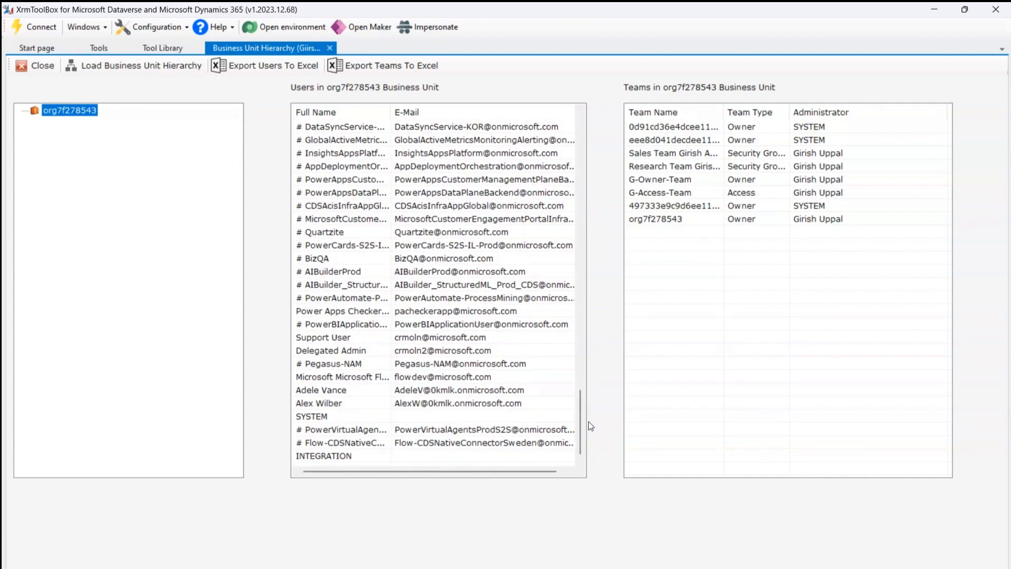
left_click_drag(580, 418, 593, 127)
left_click(328, 114)
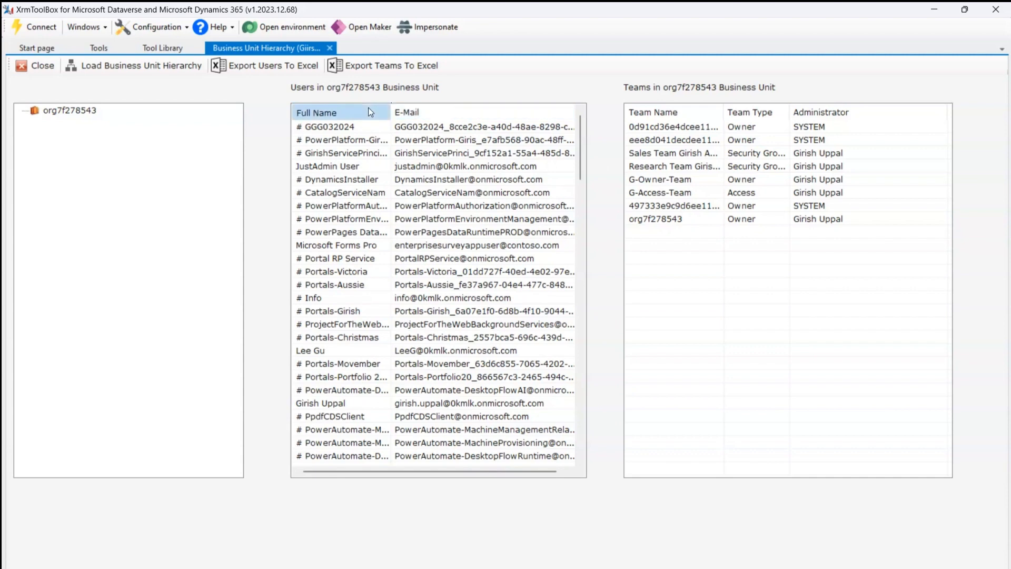
mouse_move(361, 246)
left_mouse_down()
mouse_move(345, 152)
mouse_move(363, 234)
left_mouse_up()
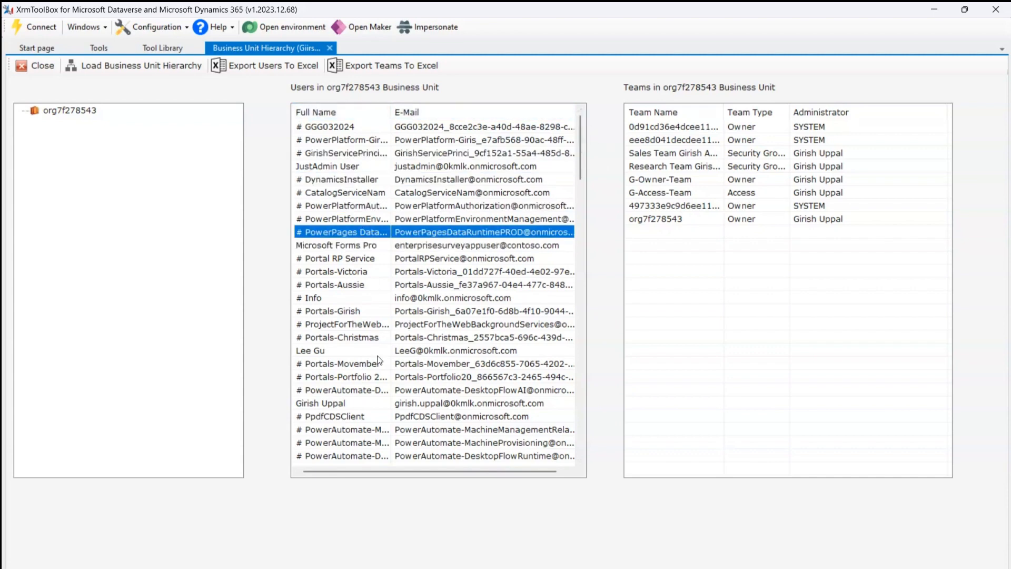
left_click(326, 351)
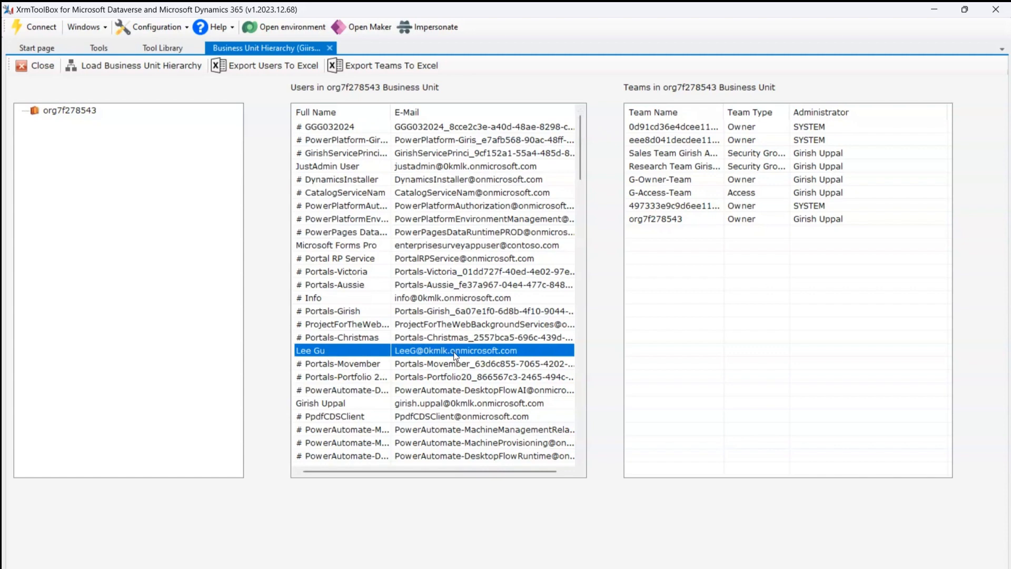
left_click_drag(580, 170, 614, 450)
left_click(374, 403)
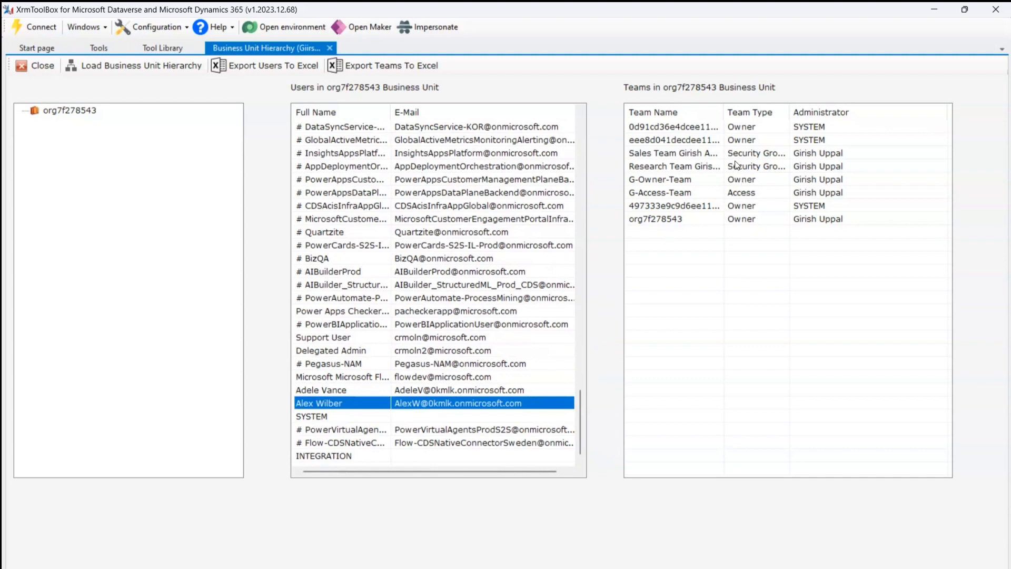
Step: Widen the Team Type column and examine the business unit's security group, owner and access teams
left_click(696, 140)
left_click(694, 180)
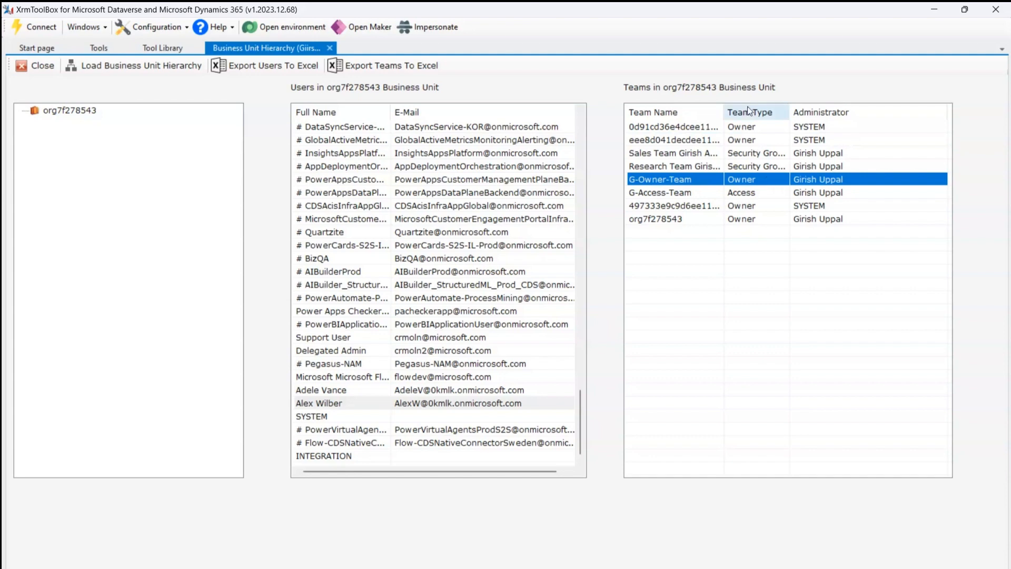
left_click(677, 154)
left_click_drag(790, 112, 826, 116)
left_click(691, 168)
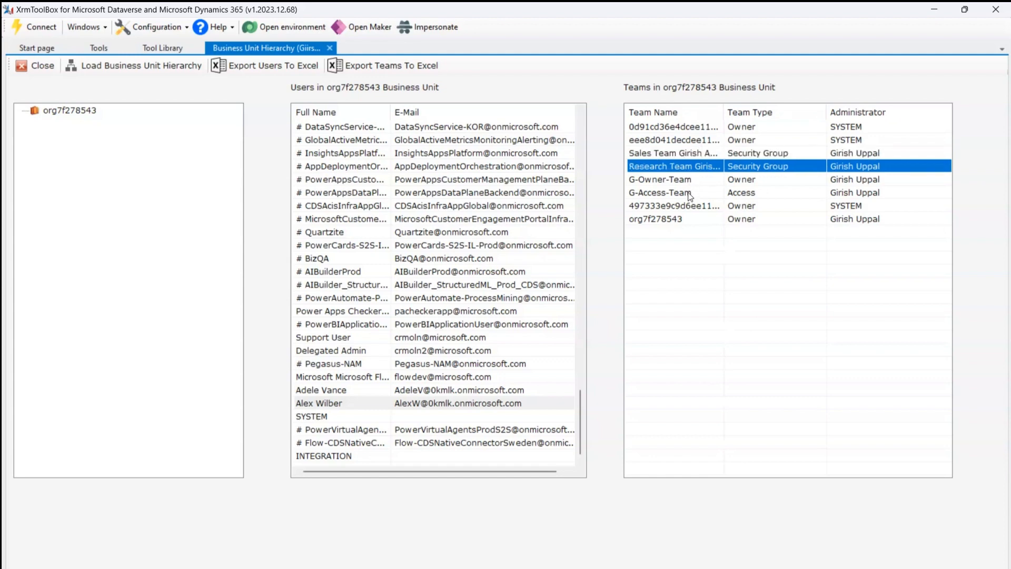
left_click(688, 182)
left_click(685, 194)
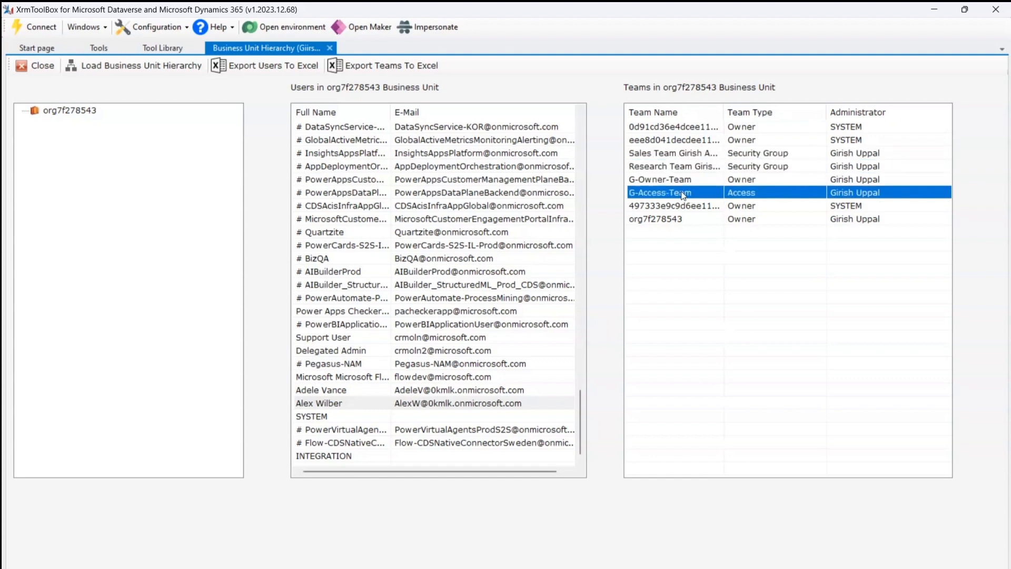
left_click(691, 158)
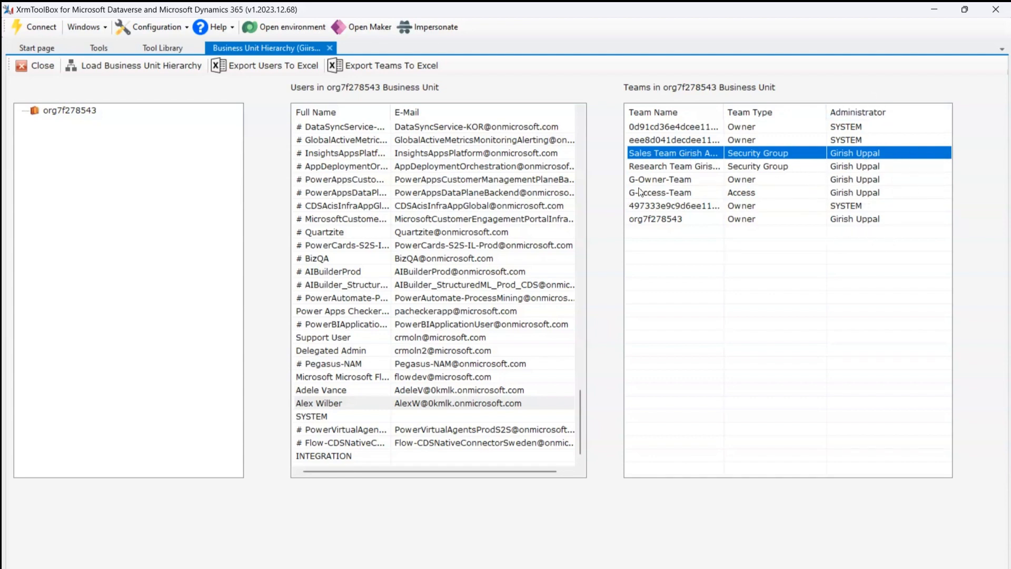
left_click(666, 181)
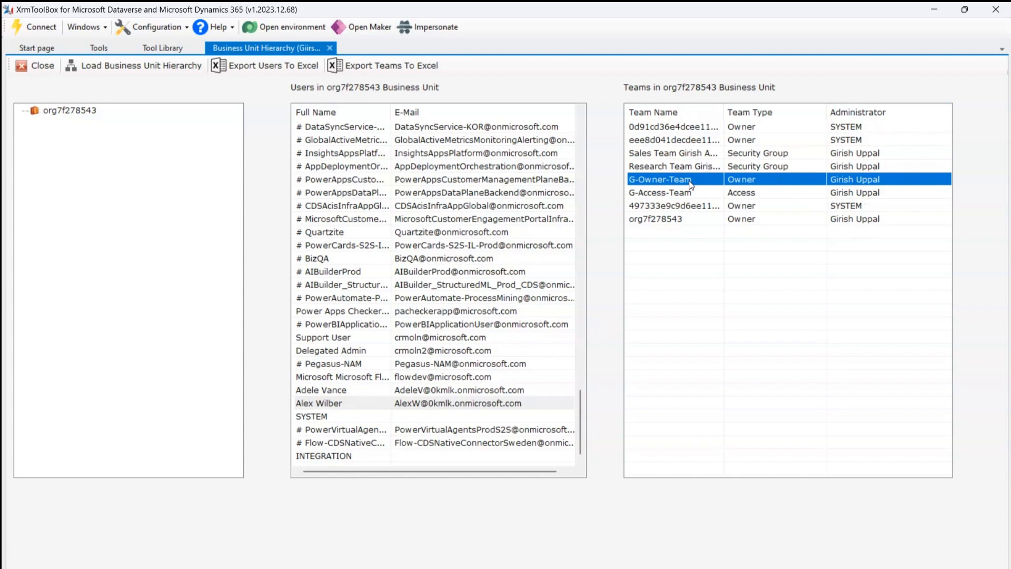
Step: Export the users to "Users in org7f278543 Business Unit.xlsx" in Downloads, and open it from File Explorer as read-only in Excel
left_click(273, 68)
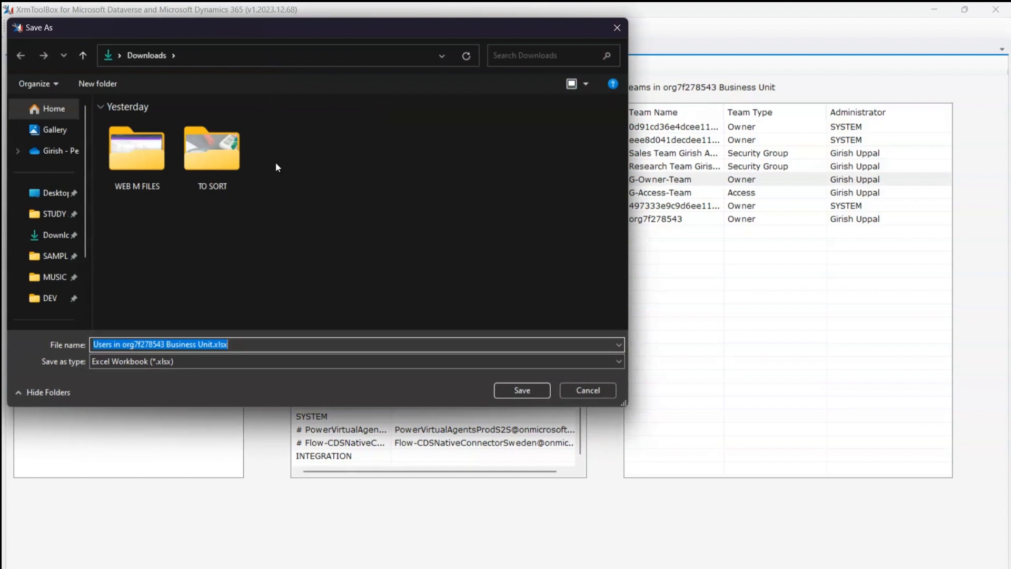
left_click(522, 390)
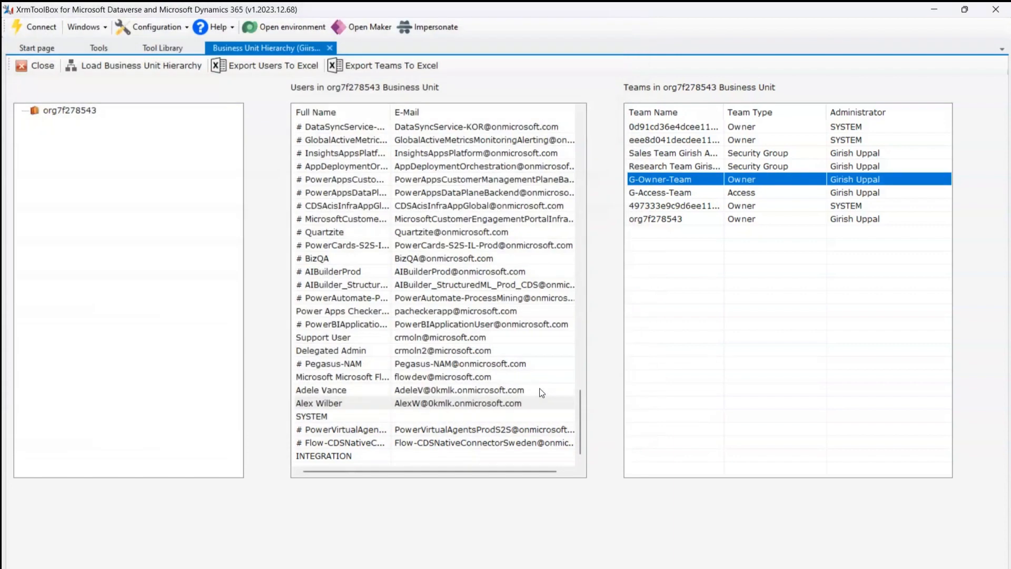
key("alt+Tab")
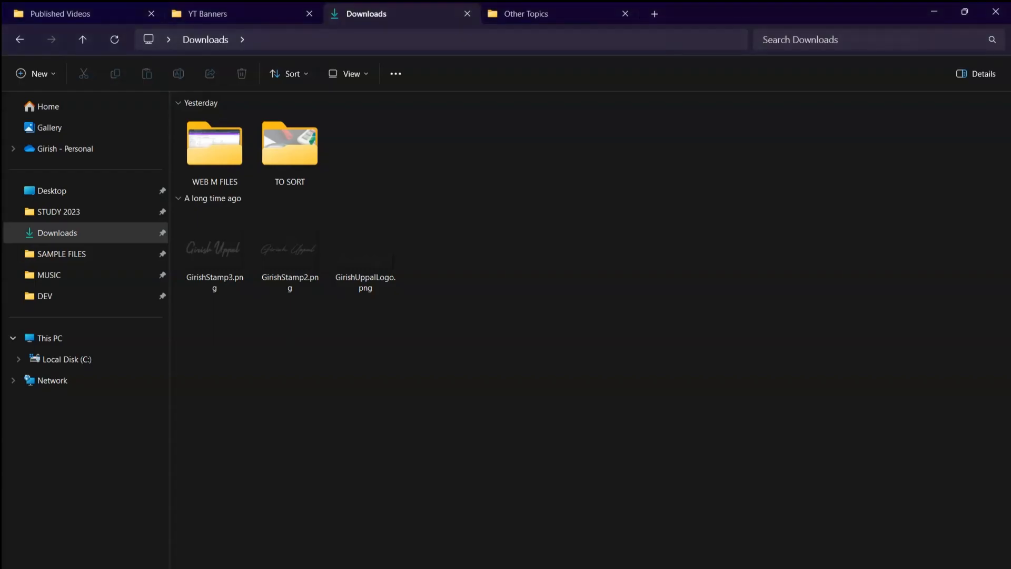
left_click(228, 168)
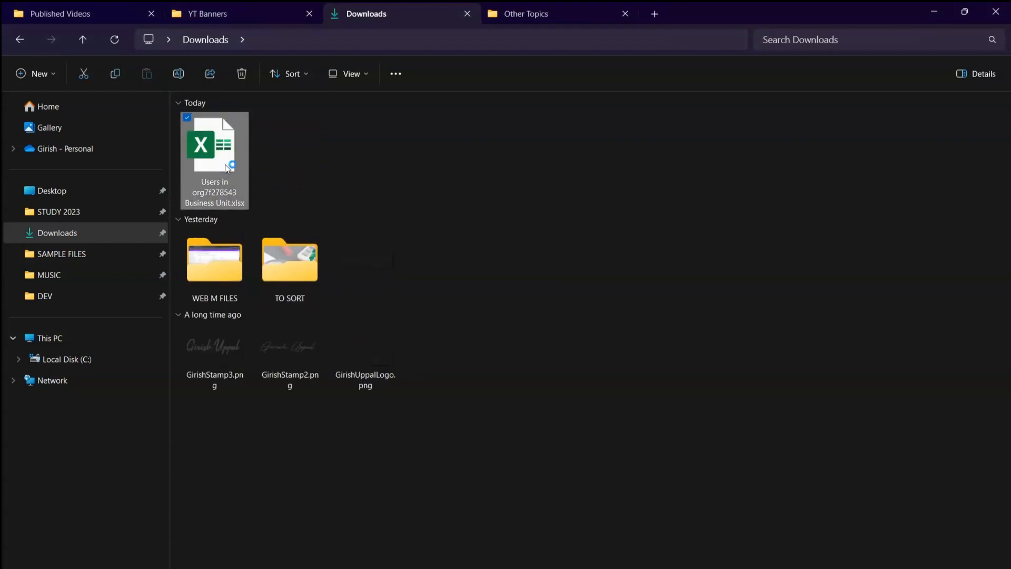
double_click(228, 167)
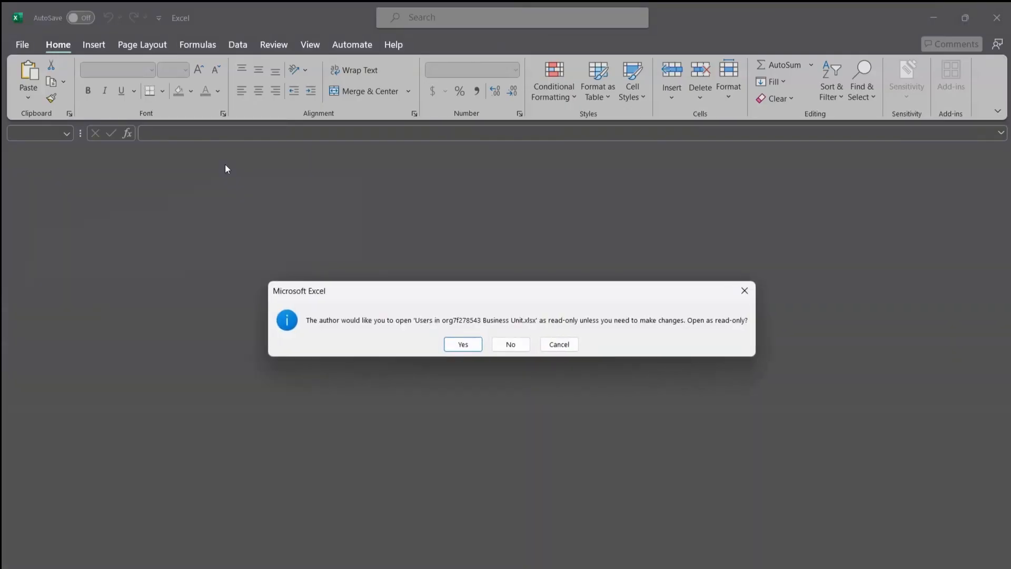
left_click(464, 345)
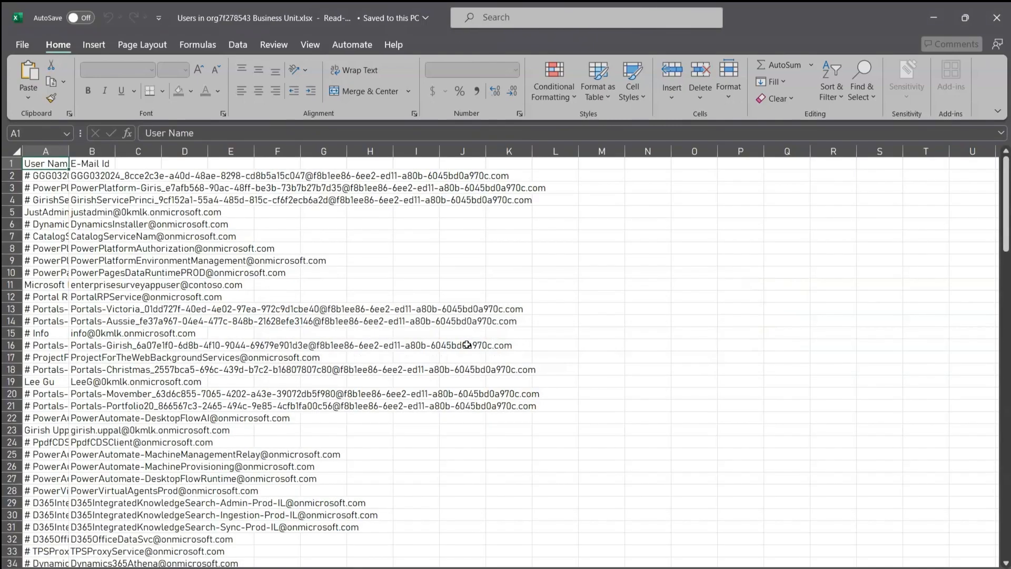
Step: Autofit the column widths of the whole sheet so the User Name and E-Mail Id entries fit
left_click(20, 153)
double_click(68, 152)
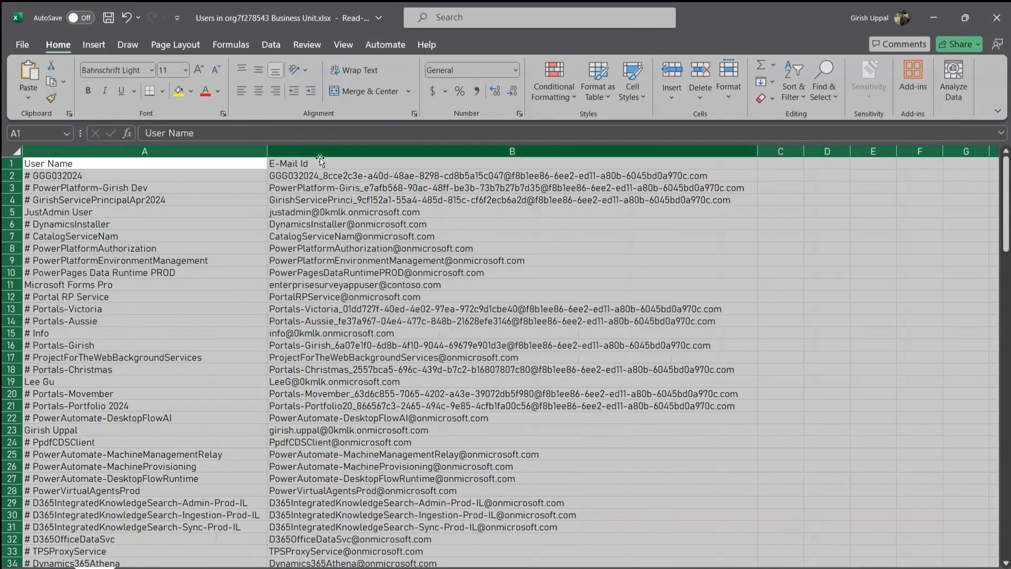
left_click(174, 199)
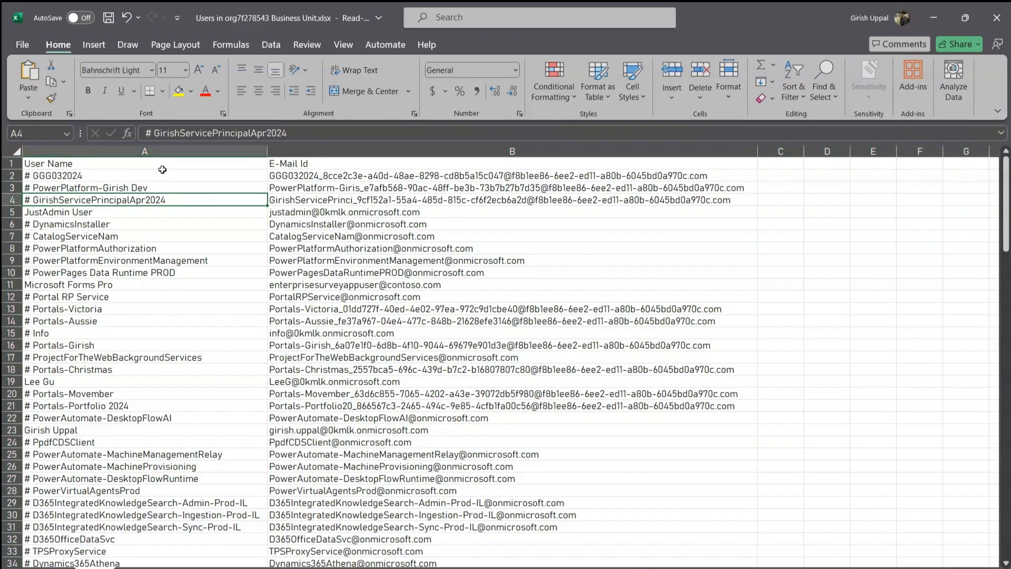
Step: Convert the user data in A1:B138 into a table with headers
left_click_drag(159, 163, 406, 516)
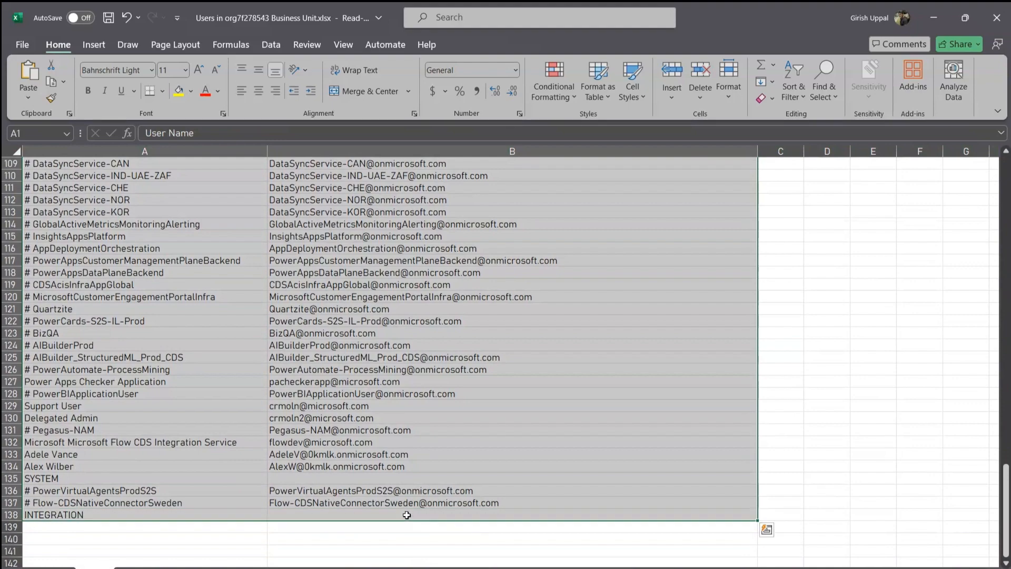
key("ctrl+t")
left_click(184, 518)
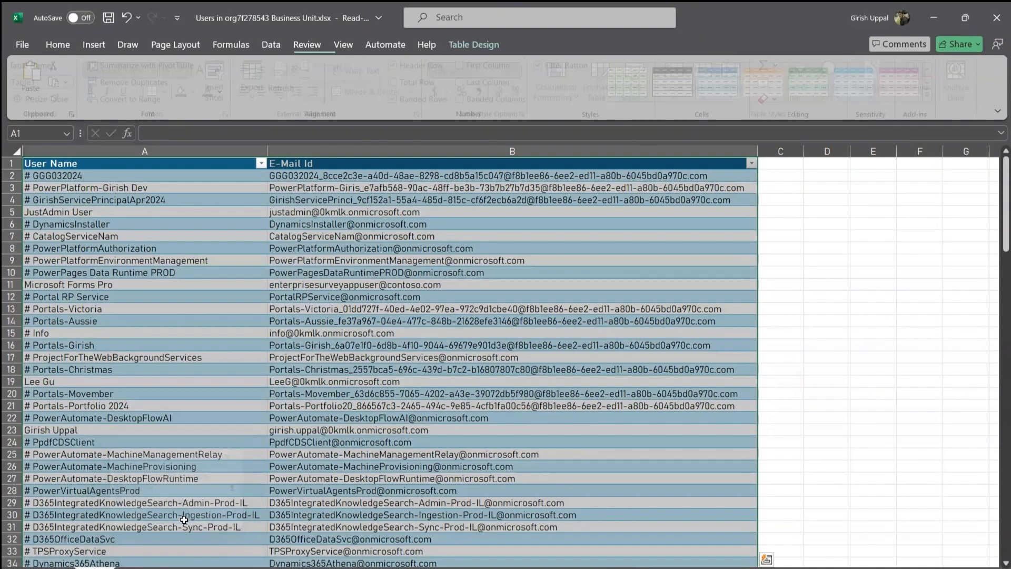
Step: Sort the table by User Name from A to Z
left_click(272, 227)
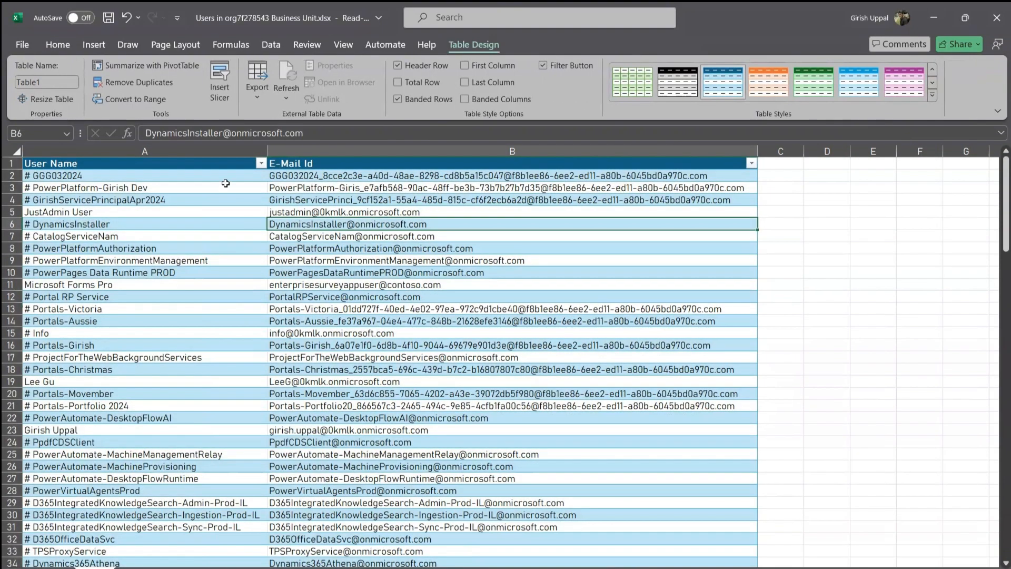
left_click(260, 164)
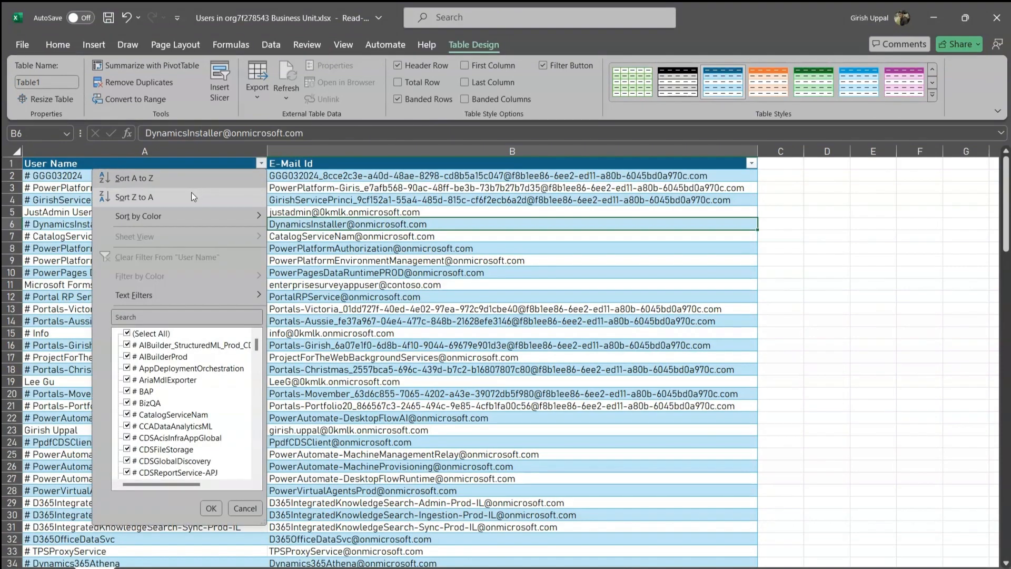
left_click(185, 179)
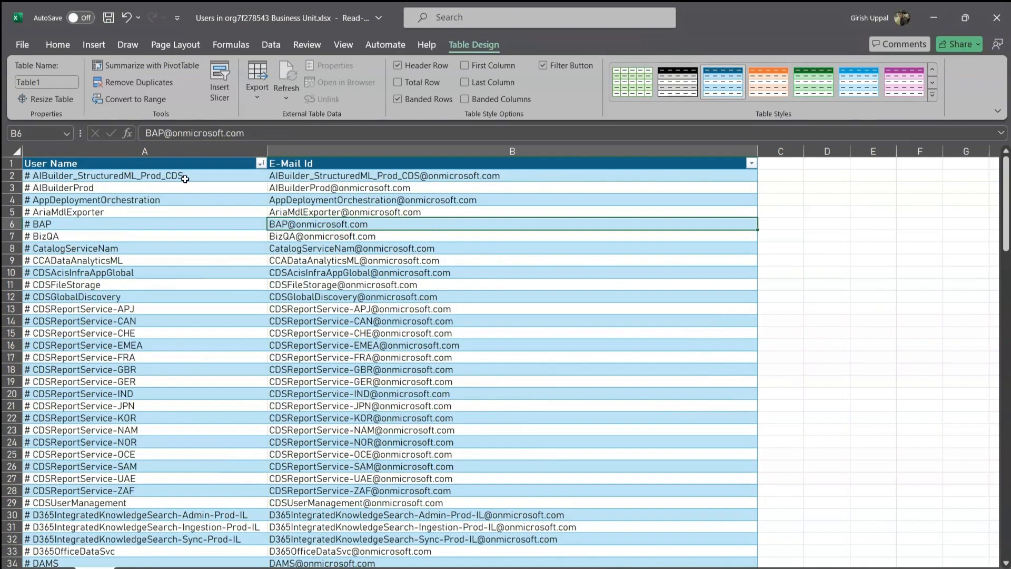
Step: Sort the user table by User Name from Z to A and highlight the non-# user rows in A3:B13
left_click(261, 164)
left_click(153, 197)
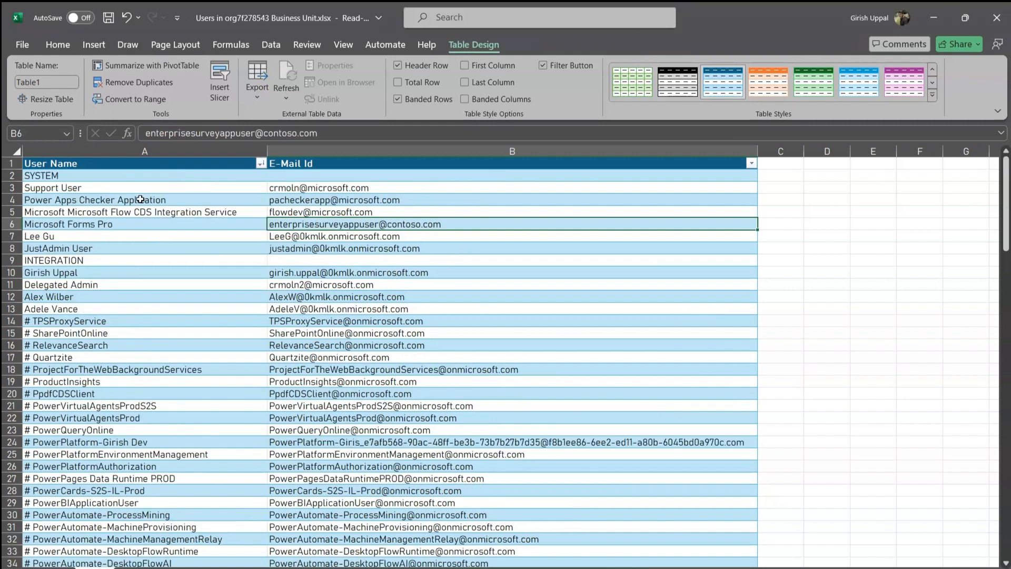
left_click_drag(136, 189, 316, 306)
left_click(269, 246)
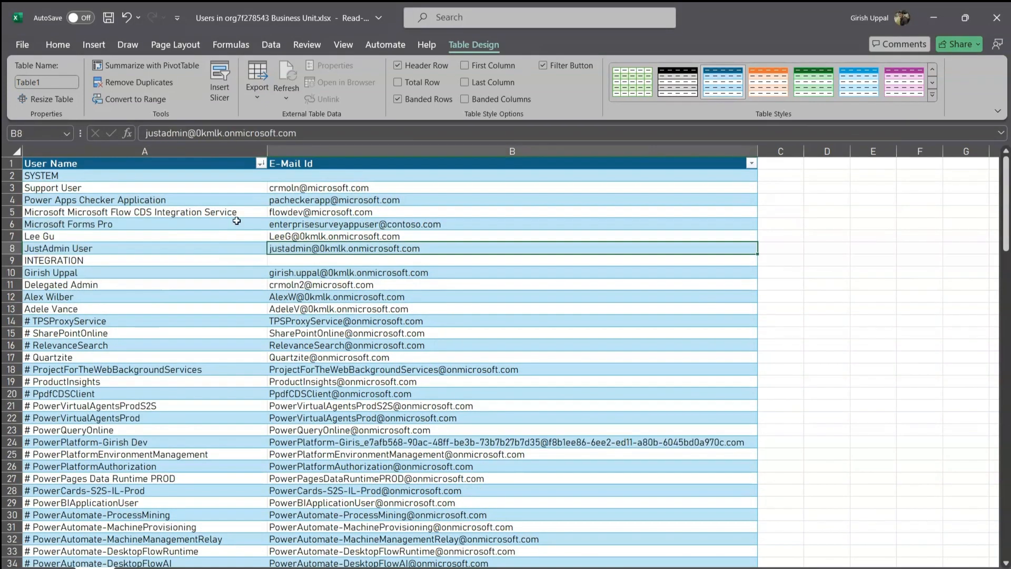
left_click_drag(206, 188, 360, 315)
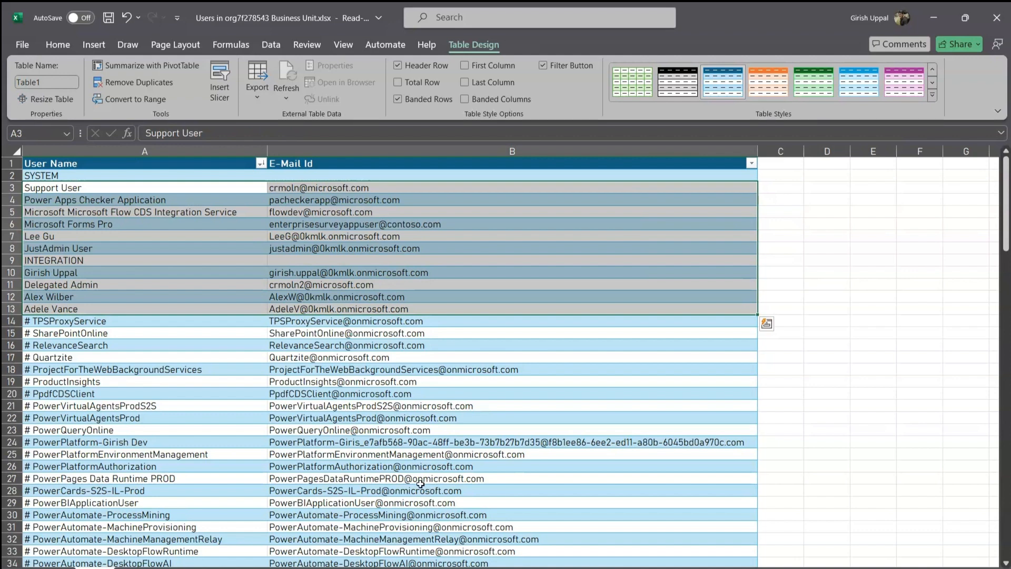
Step: Switch to XrmToolBox, dismiss the users export message, and export the teams to "Teams in org7f278543 Business Unit.xlsx" in Downloads
mouse_move(493, 568)
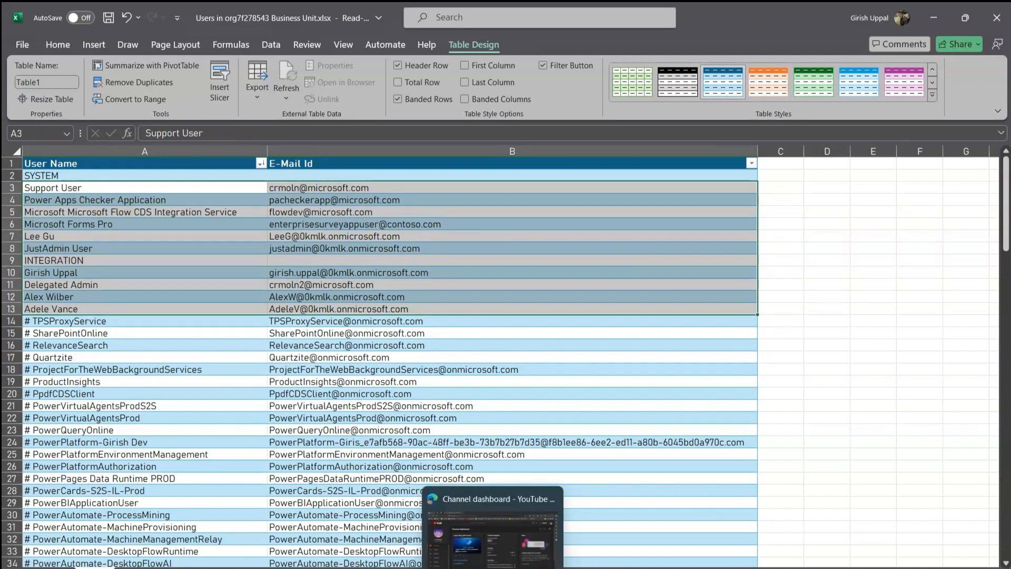
left_click(550, 568)
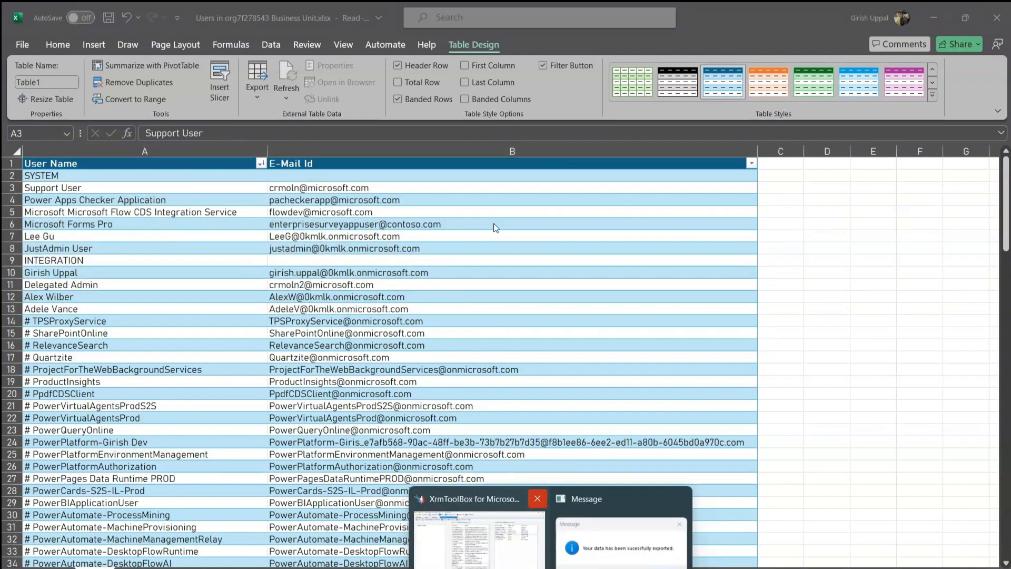
left_click(622, 543)
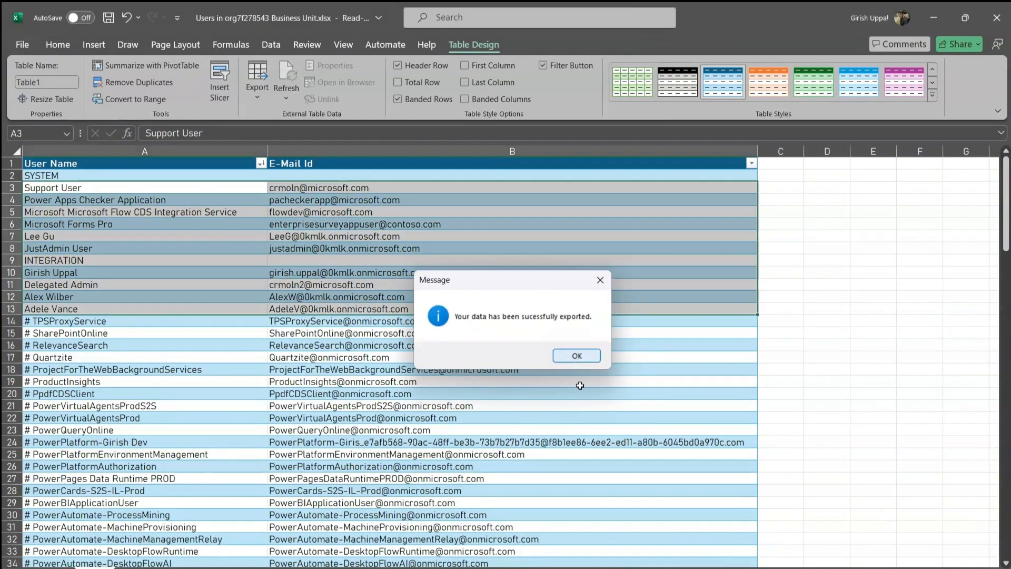
left_click(576, 356)
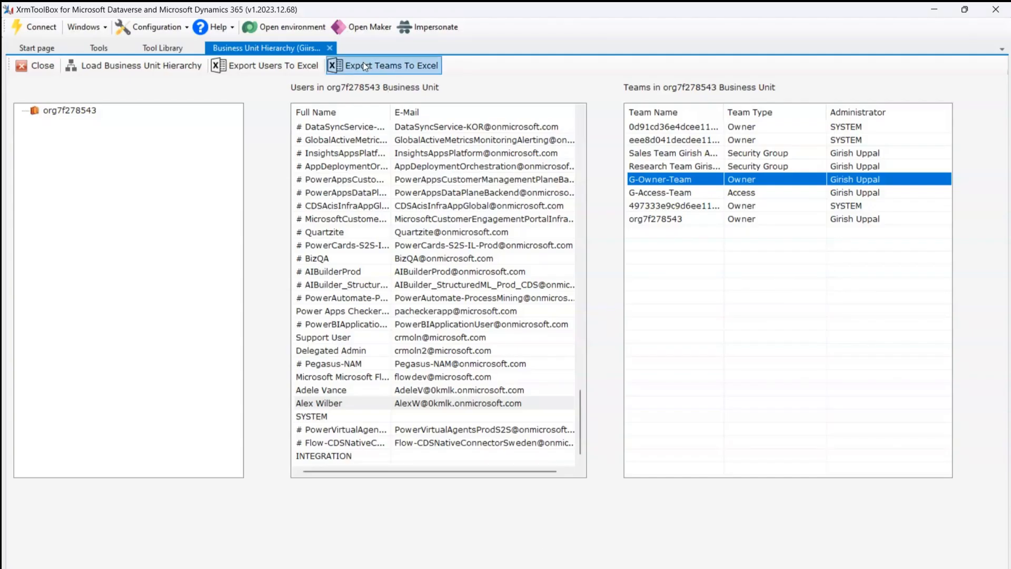
left_click(361, 64)
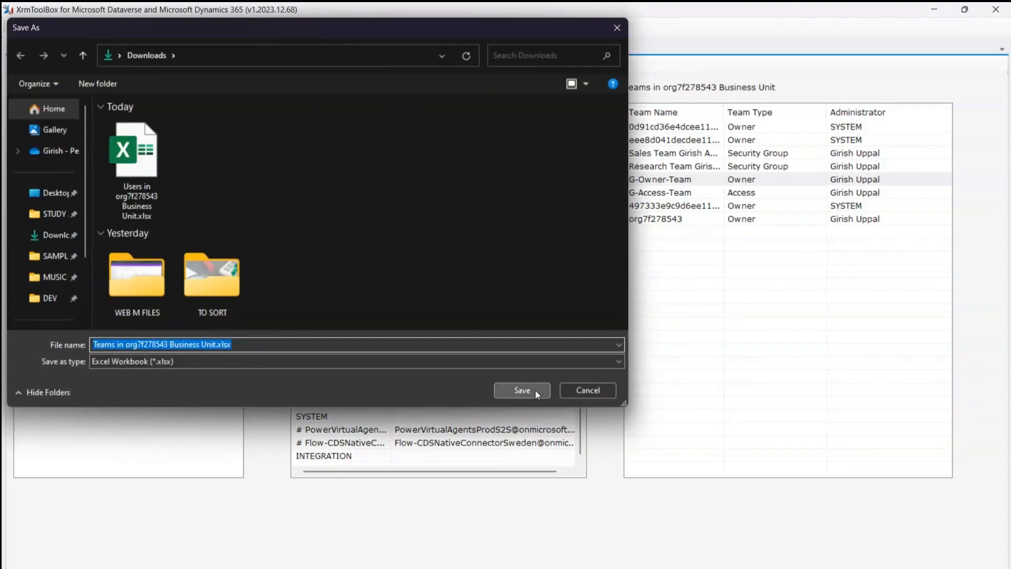
left_click(535, 390)
Step: Open "Teams in org7f278543 Business Unit.xlsx" from the Downloads folder in File Explorer as read-only in Excel
left_click(435, 568)
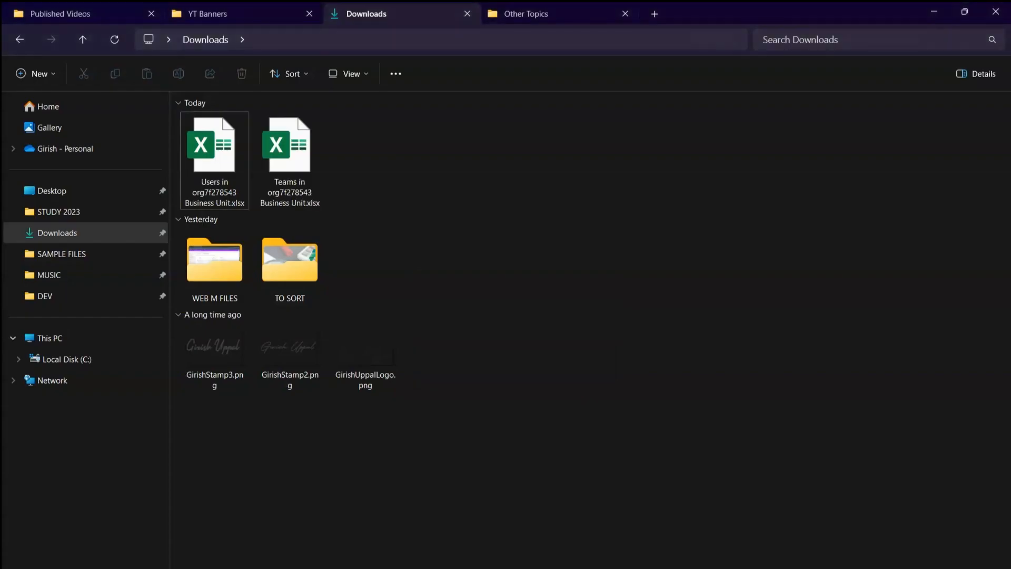
double_click(293, 140)
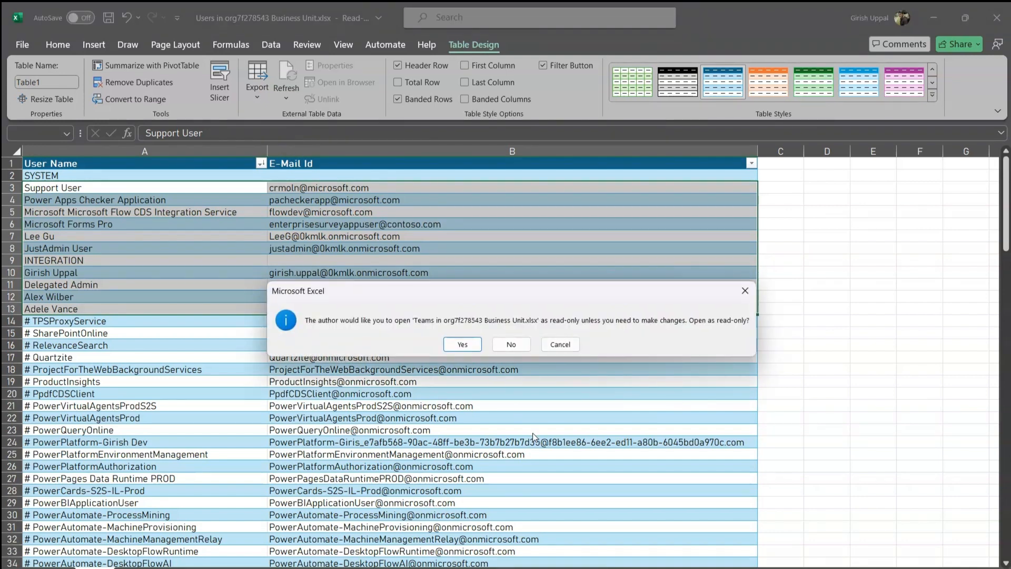
left_click(464, 344)
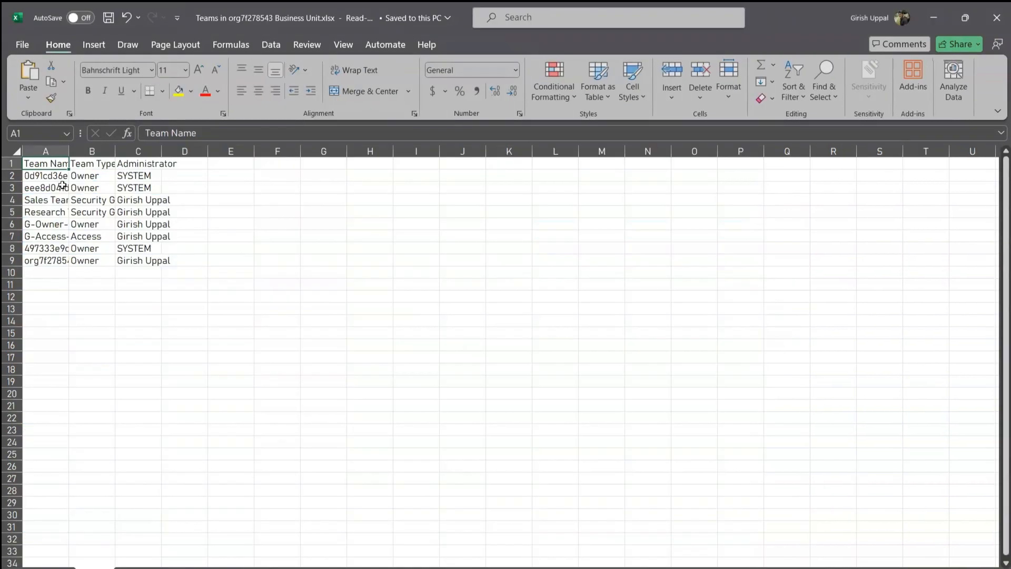
Step: Autofit the column widths of the whole teams sheet so the Team Name, Team Type and Administrator entries fit
left_click(18, 150)
double_click(69, 151)
left_click(142, 221)
Step: Convert the team data in A1:C9 into a table with headers
left_click_drag(289, 252, 306, 261)
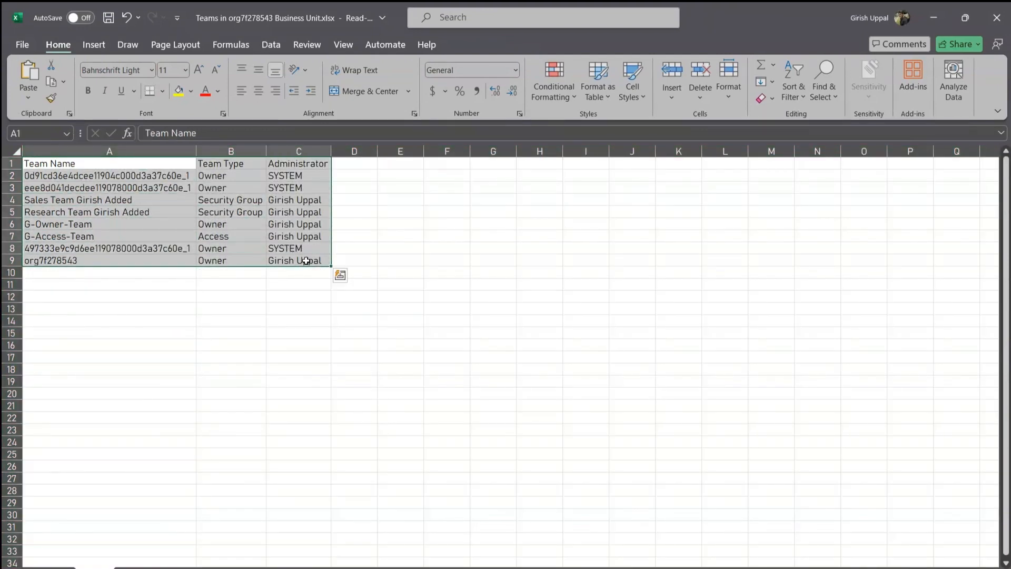
key("ctrl+t")
left_click(118, 503)
left_click(168, 519)
left_click(153, 298)
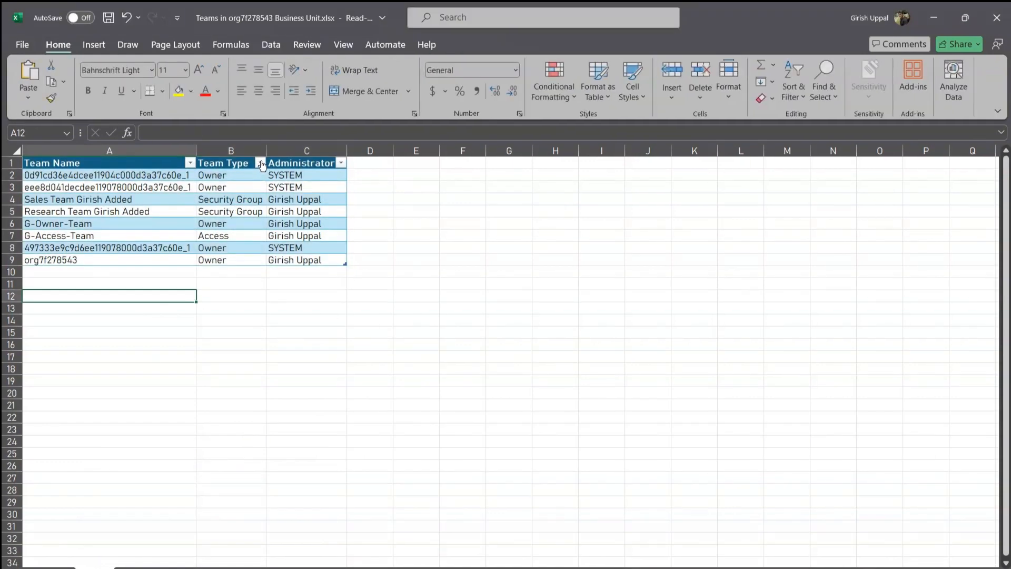
Step: Sort the teams table by Team Type from A to Z and look over the sorted rows
left_click(260, 163)
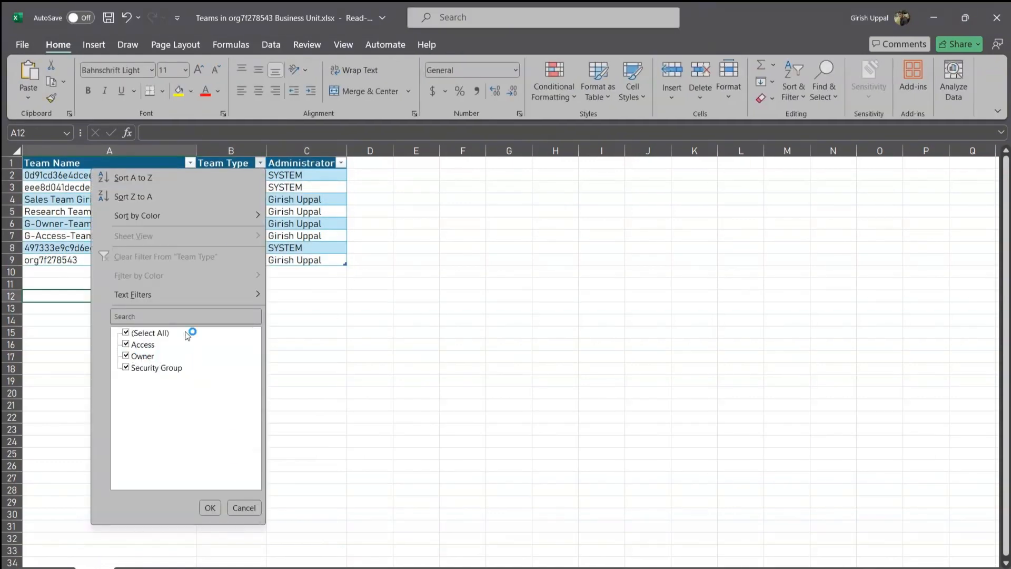
left_click(180, 179)
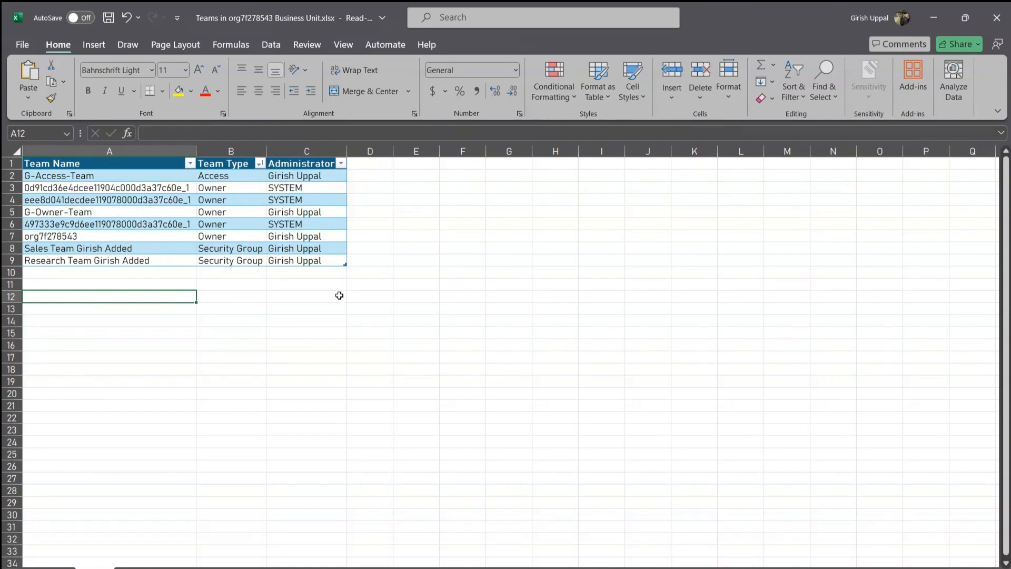
left_click(369, 367)
left_click_drag(160, 177, 294, 267)
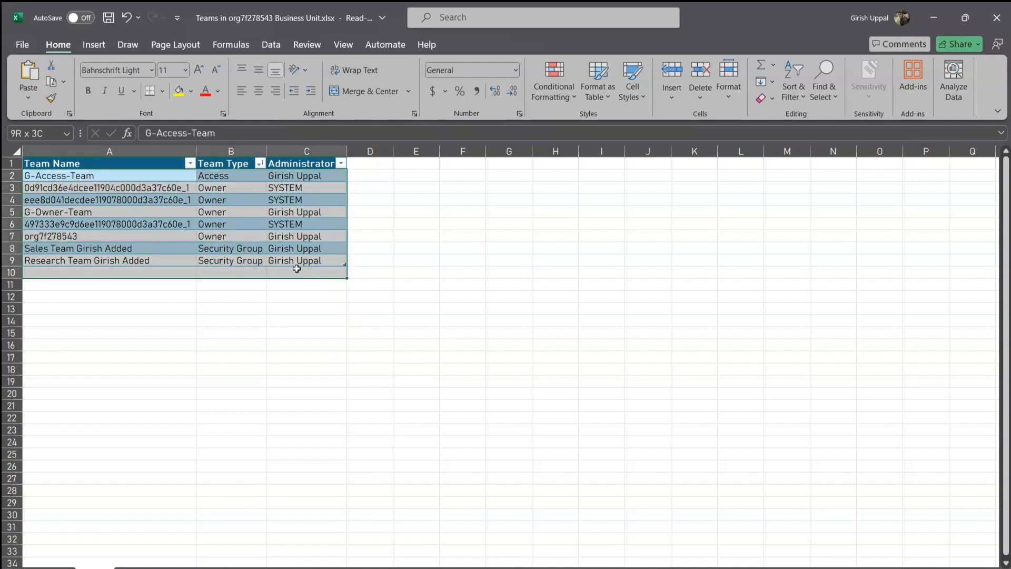
left_click(289, 356)
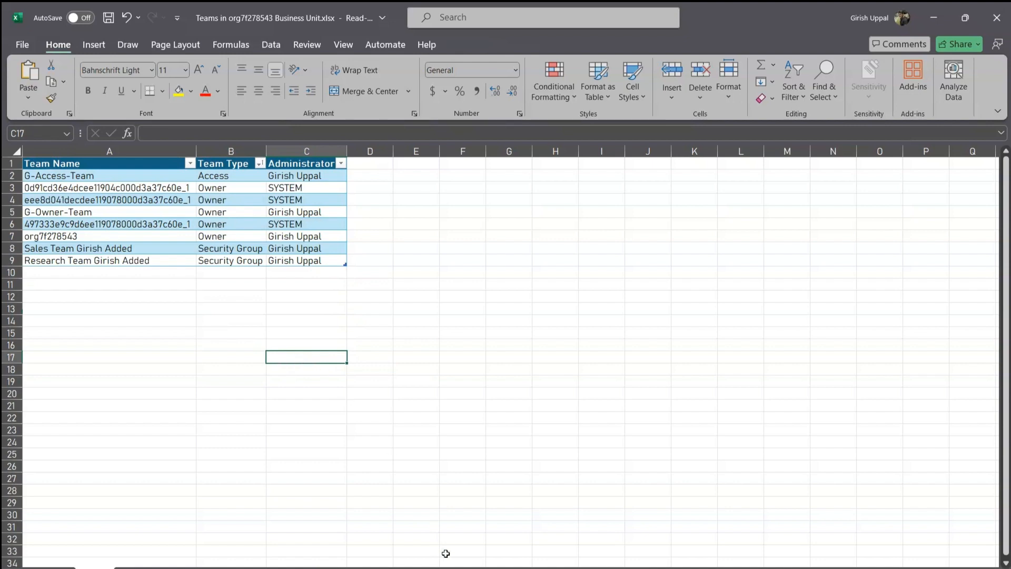
left_click(270, 373)
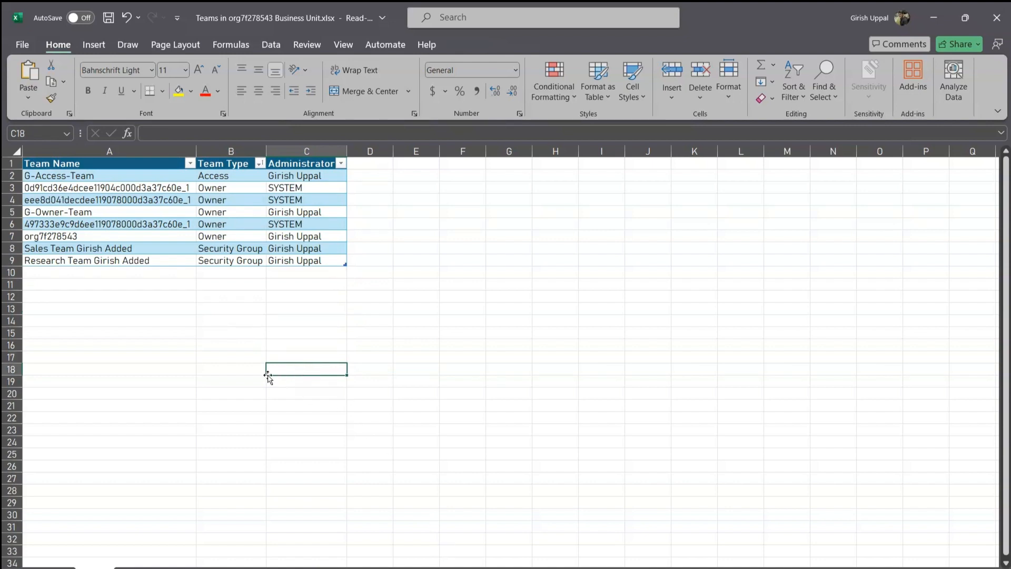
Step: Switch back to XrmToolBox and dismiss the teams export message
left_click(205, 330)
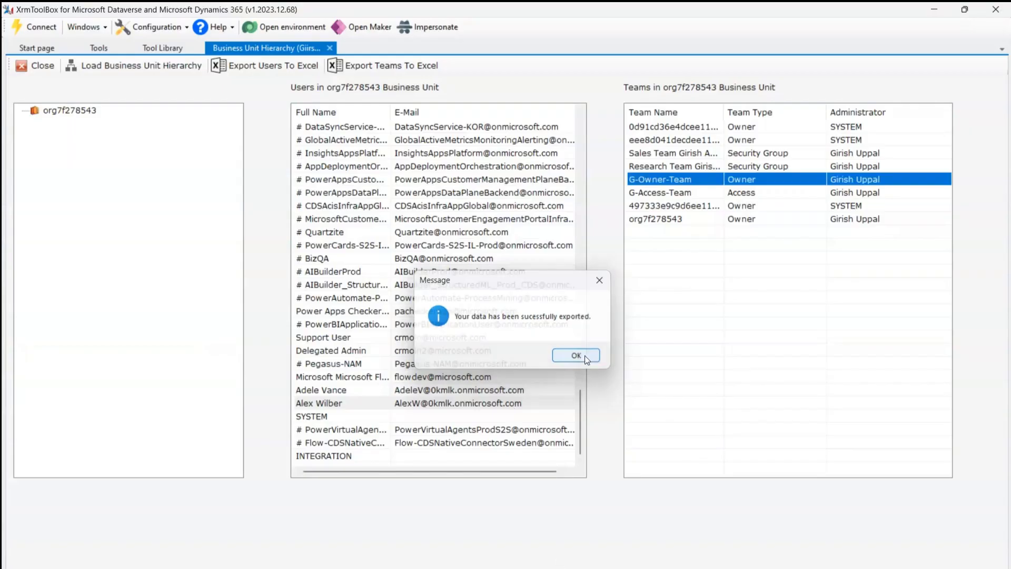
left_click(642, 354)
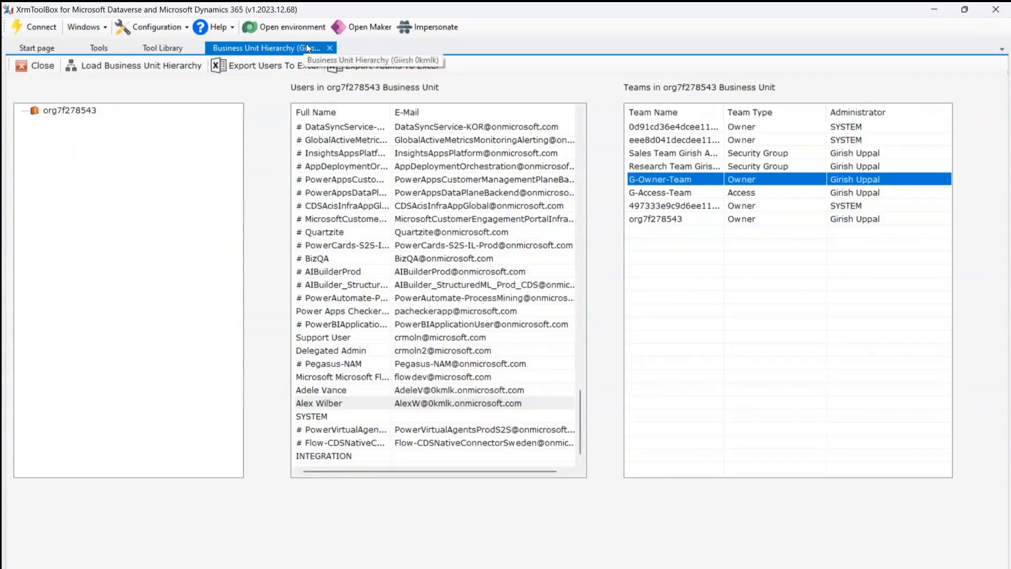